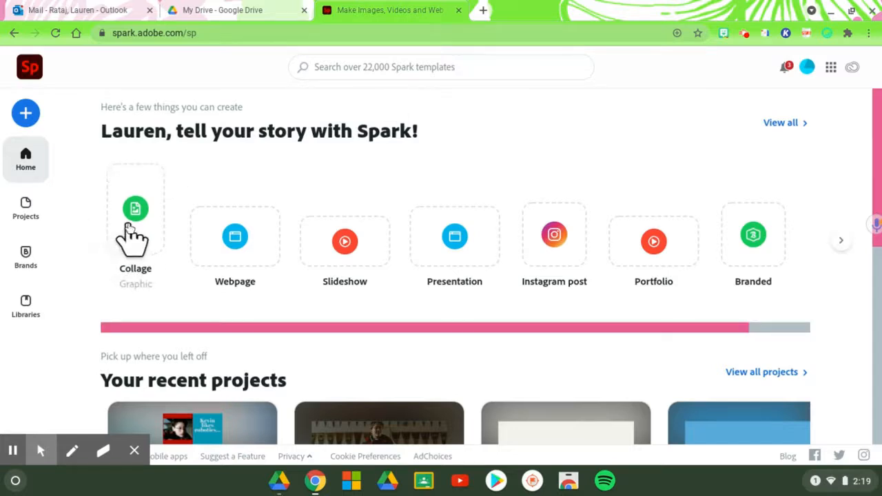
Step: Create a new collage without choosing photos, using the standard Portrait 2:3 size
{"action": "left_click", "coordinate": [149, 184]}
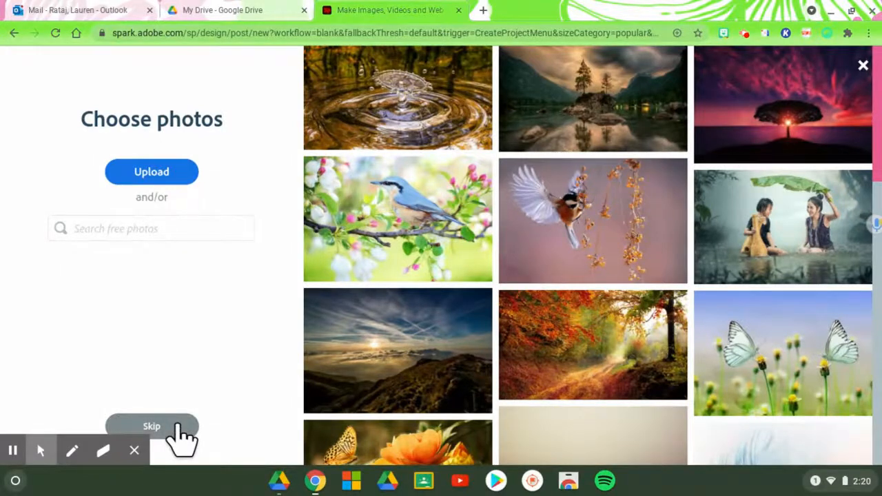
{"action": "left_click", "coordinate": [152, 426]}
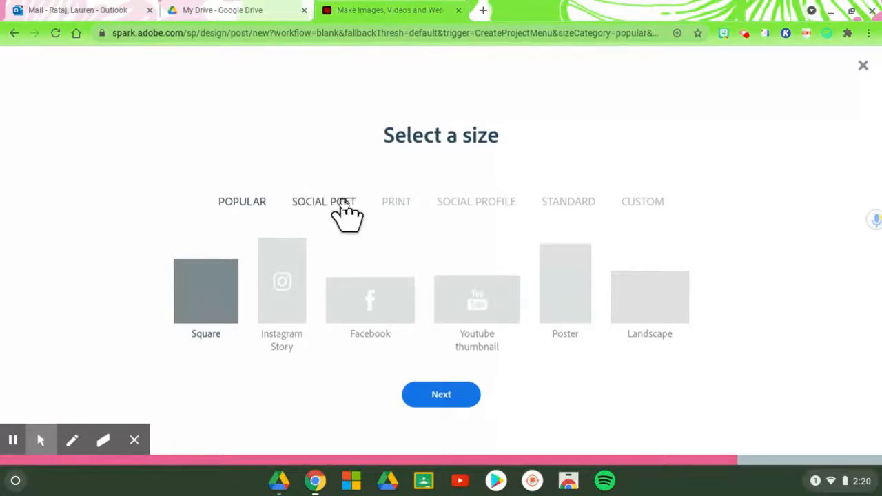
{"action": "left_click", "coordinate": [591, 207]}
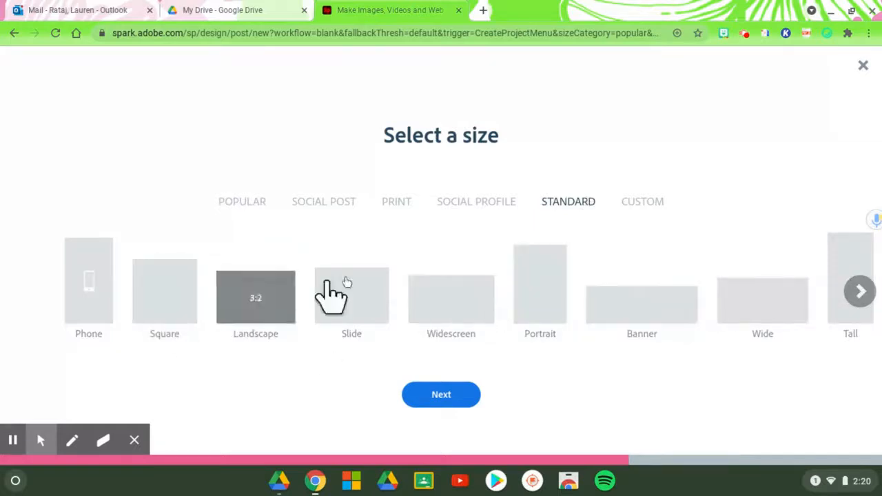
{"action": "left_click", "coordinate": [554, 292]}
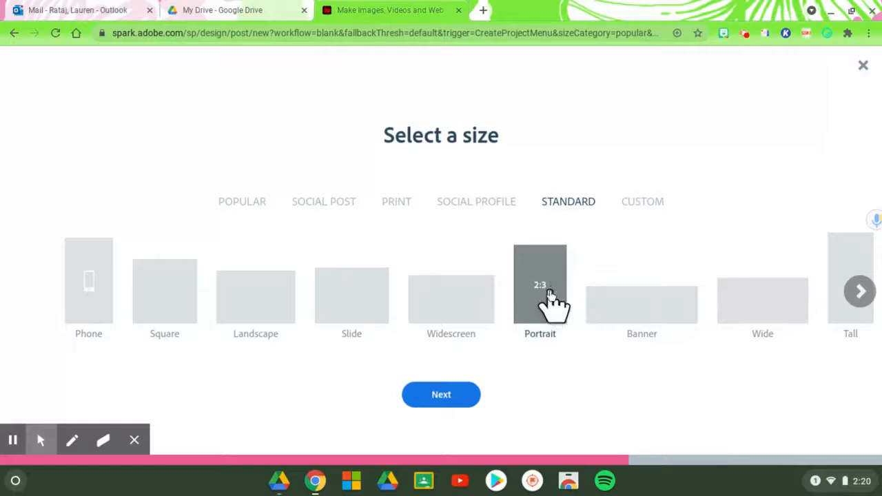
{"action": "left_click", "coordinate": [463, 398]}
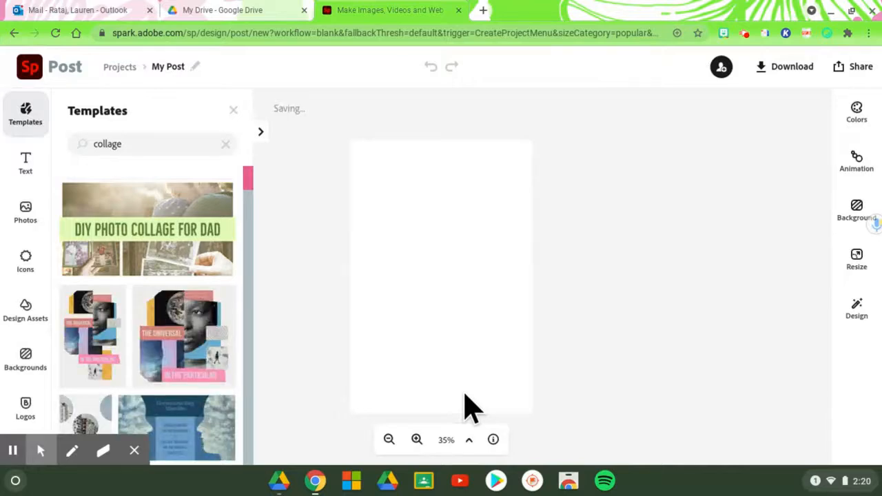
Step: Rename the project as Test Post
{"action": "left_click", "coordinate": [171, 67]}
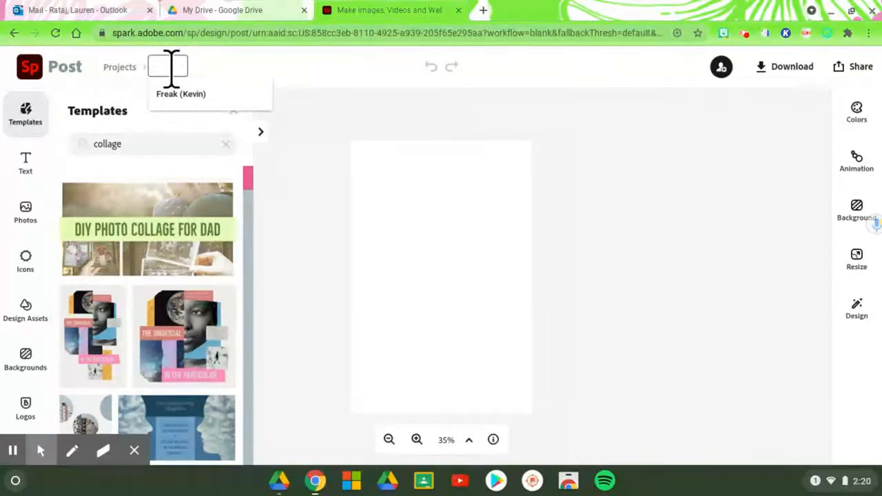
{"action": "type", "text": "Test Post"}
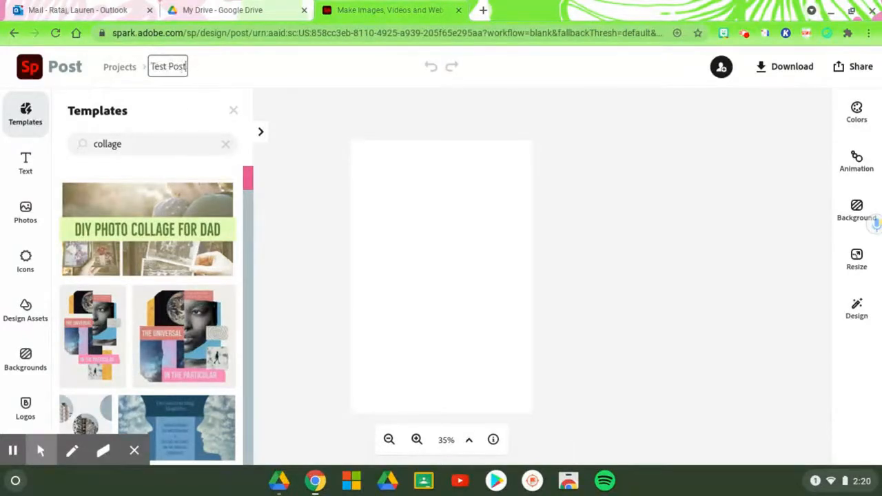
{"action": "left_click", "coordinate": [310, 98]}
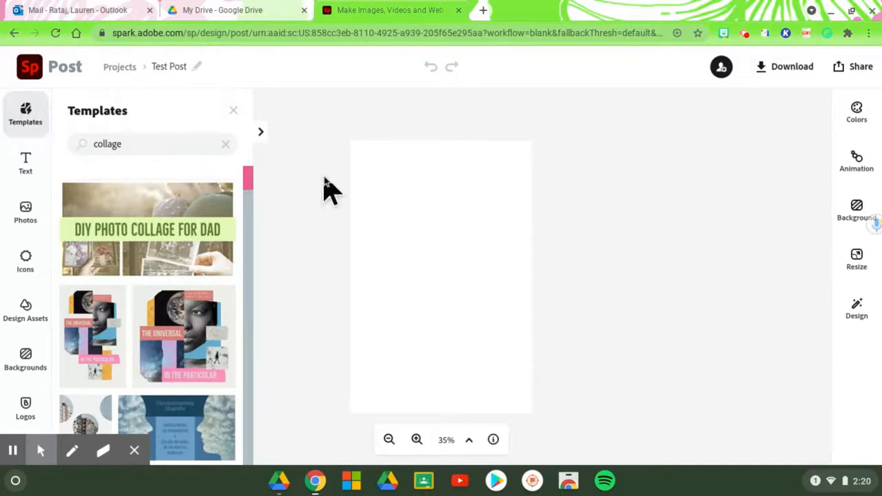
Step: Create a project from the Thailand photo-grid collage template and close the template browser
{"action": "scroll", "coordinate": [199, 295], "scroll_direction": "down", "scroll_amount": 2}
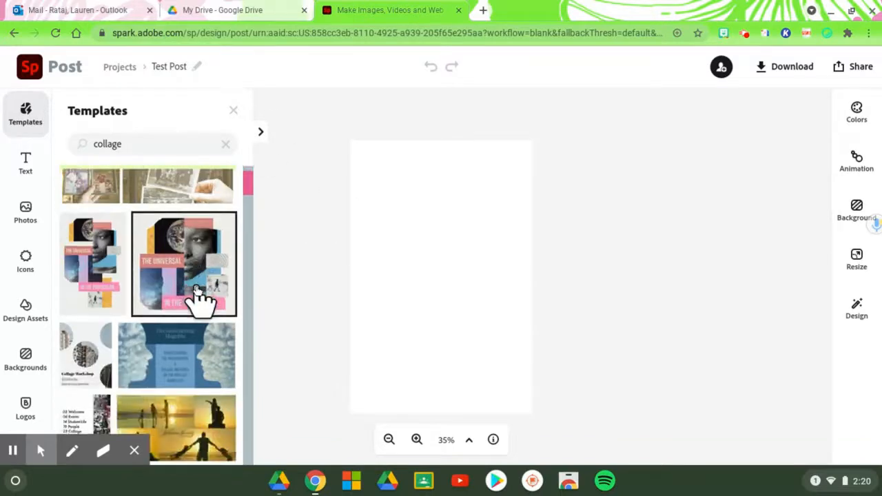
{"action": "scroll", "coordinate": [200, 296], "scroll_direction": "down", "scroll_amount": 8}
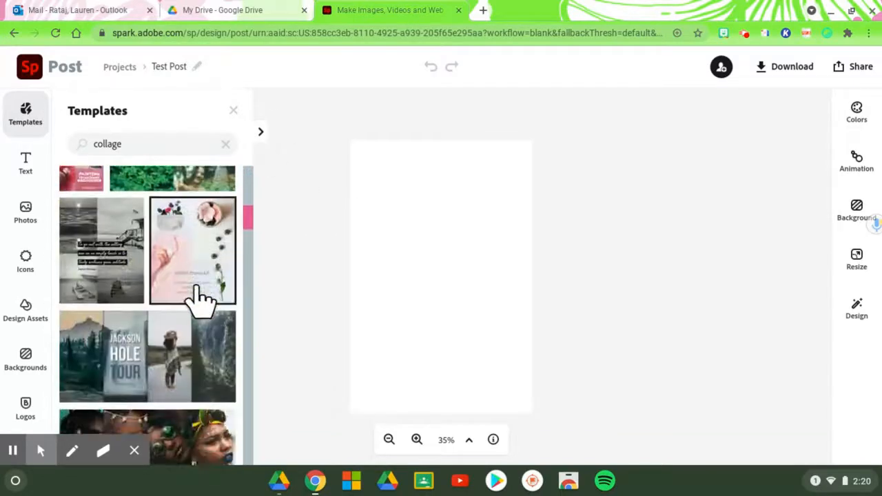
{"action": "scroll", "coordinate": [200, 298], "scroll_direction": "down", "scroll_amount": 10}
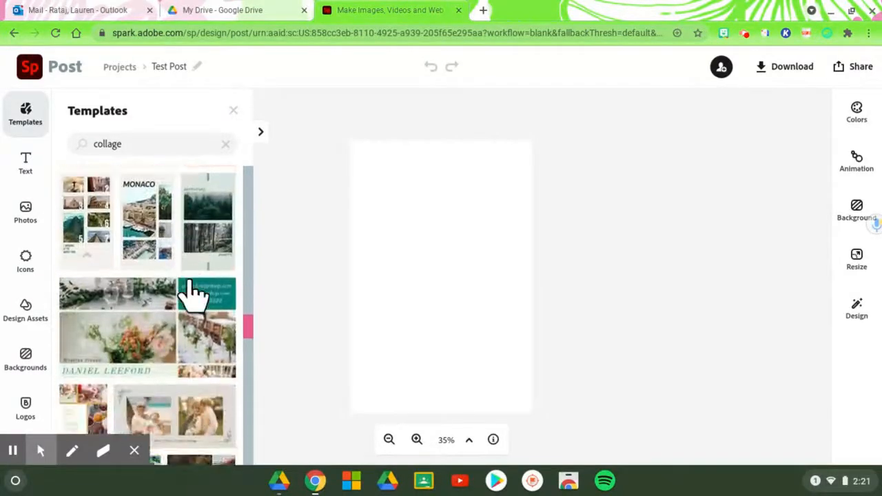
{"action": "scroll", "coordinate": [193, 297], "scroll_direction": "down", "scroll_amount": 3}
{"action": "scroll", "coordinate": [193, 296], "scroll_direction": "up", "scroll_amount": 5}
{"action": "scroll", "coordinate": [193, 293], "scroll_direction": "up", "scroll_amount": 3}
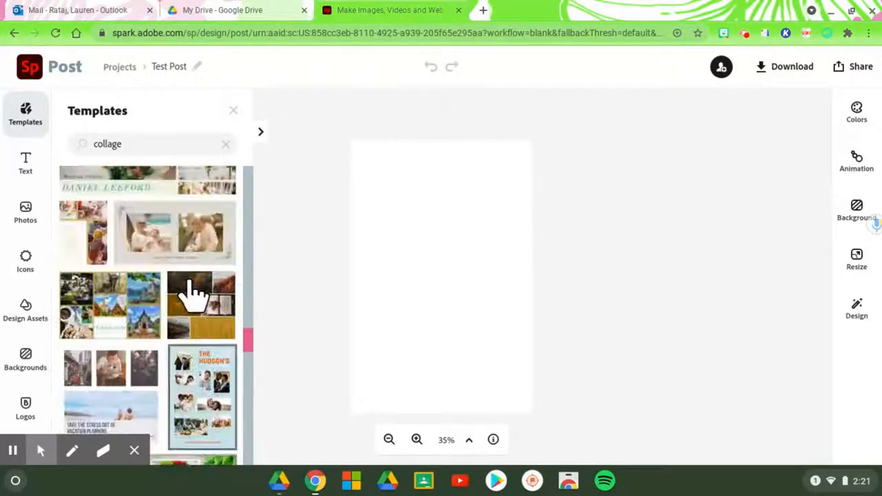
{"action": "scroll", "coordinate": [193, 293], "scroll_direction": "down", "scroll_amount": 1}
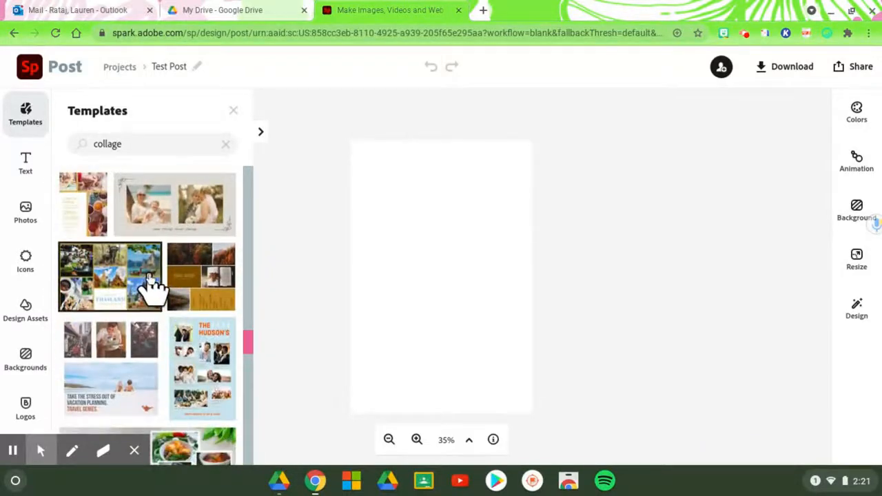
{"action": "left_click", "coordinate": [150, 283]}
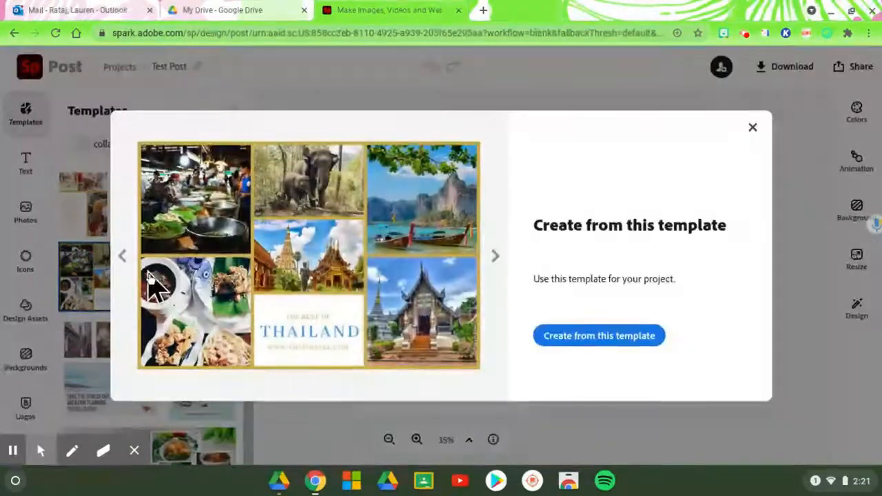
{"action": "left_click", "coordinate": [620, 342]}
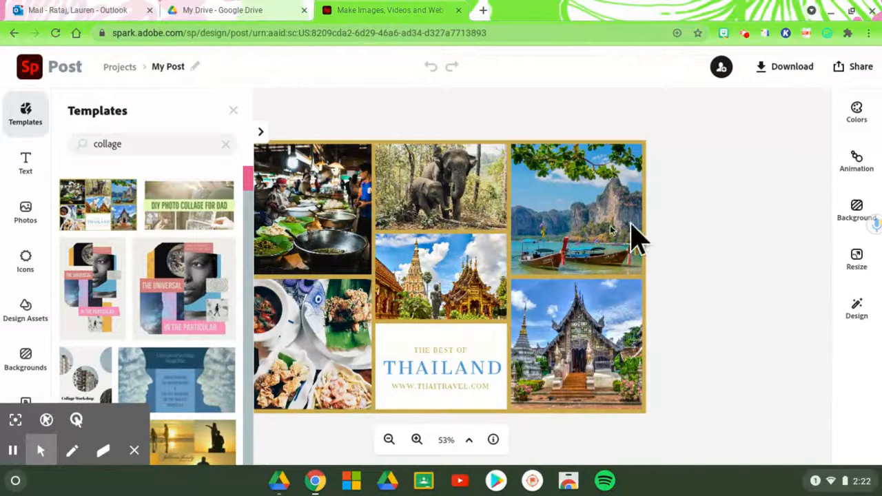
{"action": "left_click", "coordinate": [259, 135]}
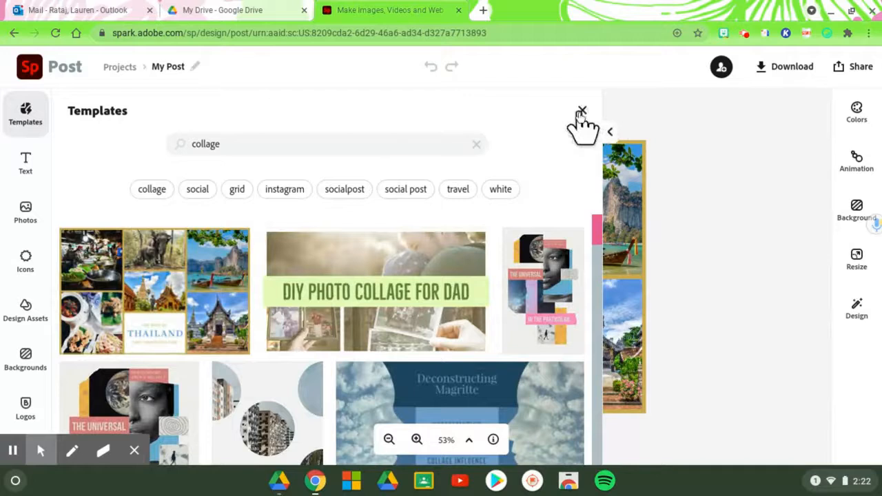
{"action": "left_click", "coordinate": [582, 111]}
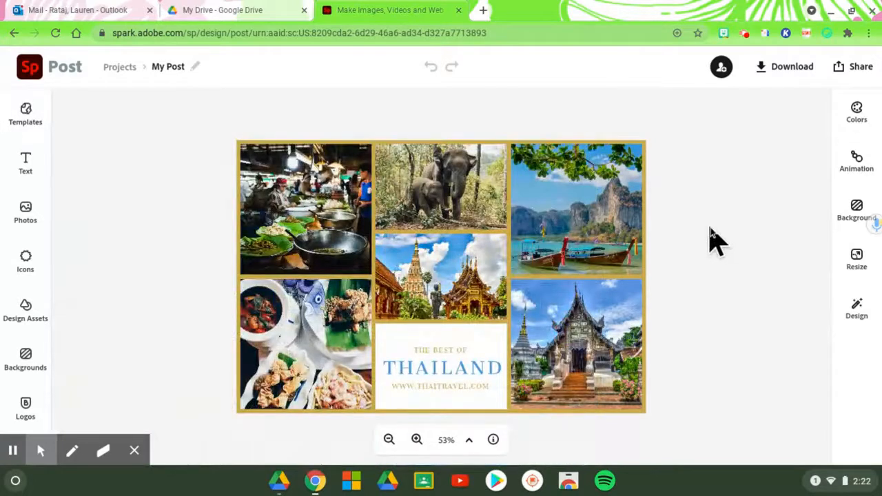
Step: Start replacing the food market photo in the collage's upper-left cell and search the free photos for "american revolution"
{"action": "left_click", "coordinate": [312, 202]}
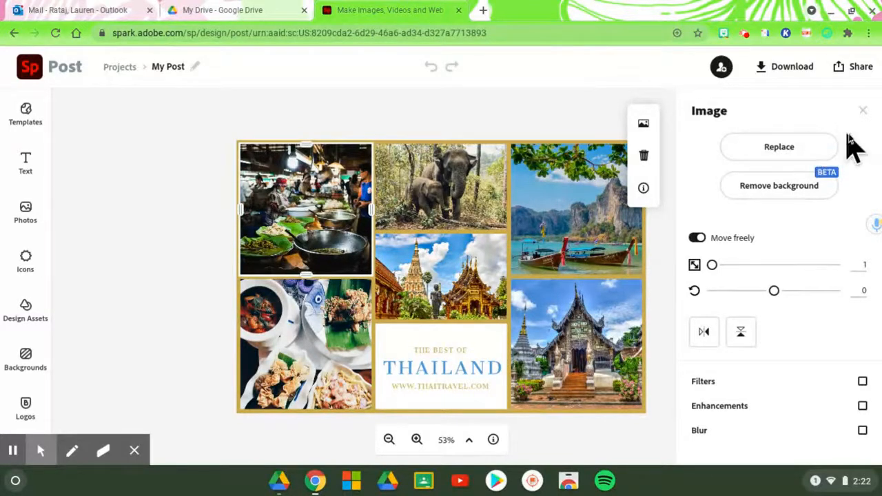
{"action": "left_click", "coordinate": [798, 148]}
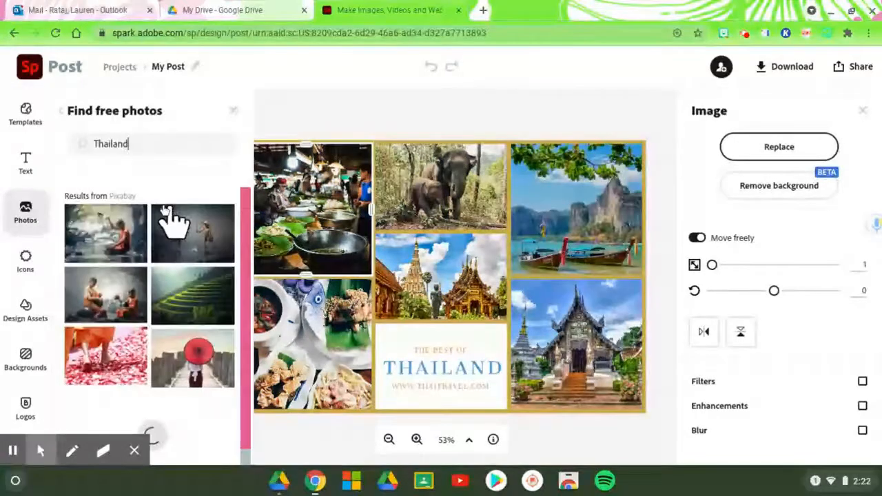
{"action": "scroll", "coordinate": [159, 214], "scroll_direction": "down", "scroll_amount": 10}
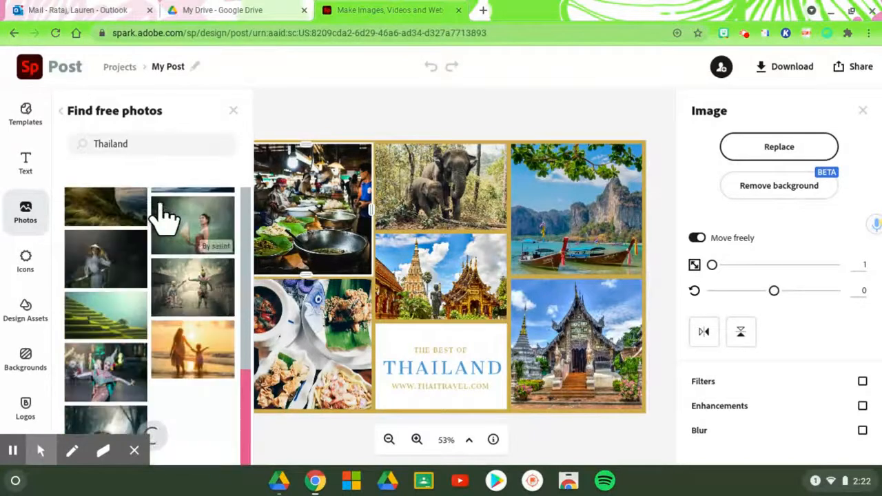
{"action": "scroll", "coordinate": [203, 214], "scroll_direction": "up", "scroll_amount": 10}
{"action": "double_click", "coordinate": [139, 144]}
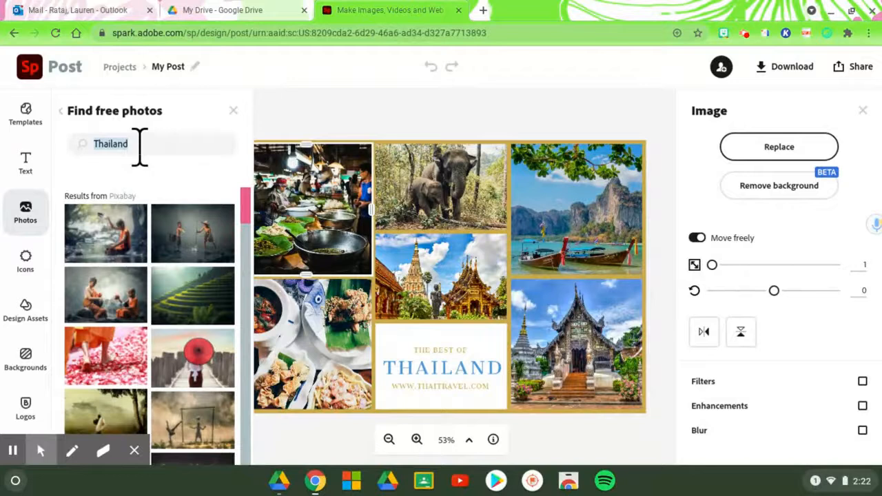
{"action": "type", "text": "american "}
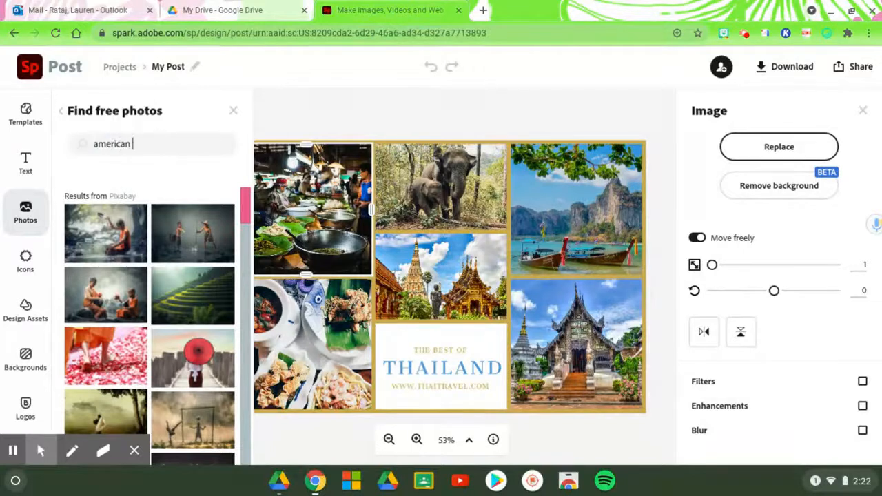
{"action": "type", "text": "revolution"}
{"action": "key", "text": "Return"}
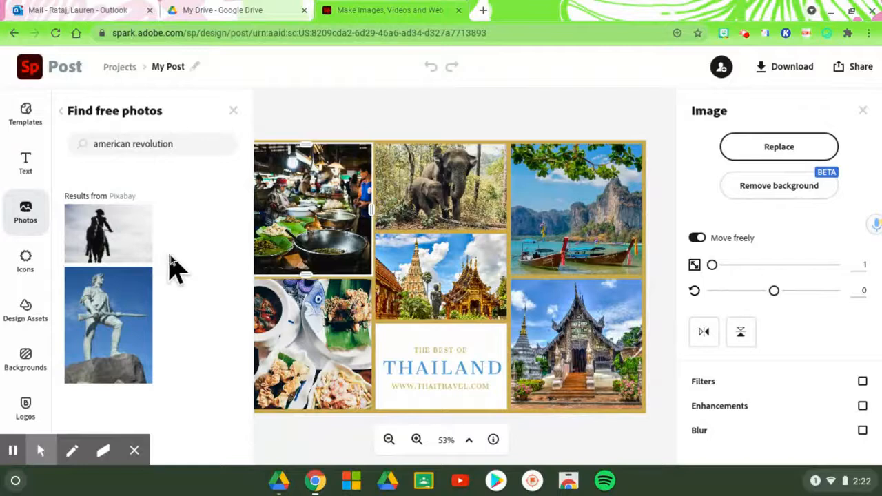
Step: Replace the market photo with the silhouette of the rider on horseback and shift it slightly within its frame
{"action": "left_click", "coordinate": [131, 242]}
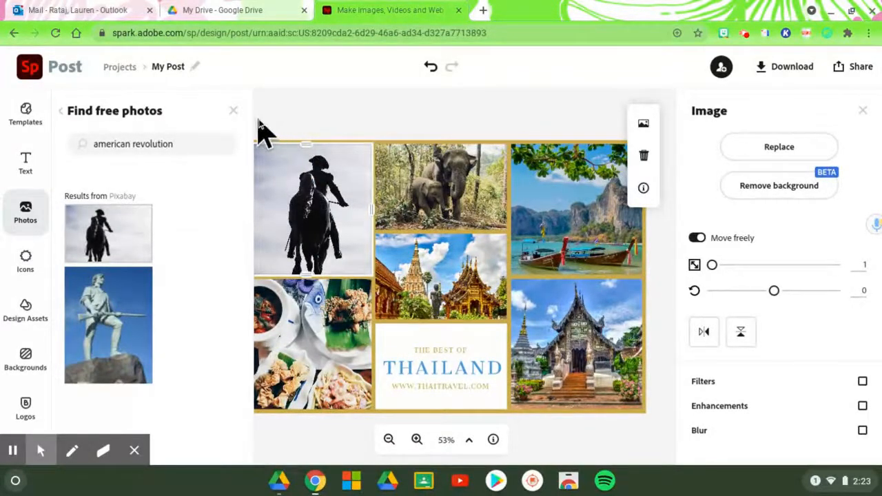
{"action": "left_click", "coordinate": [233, 110]}
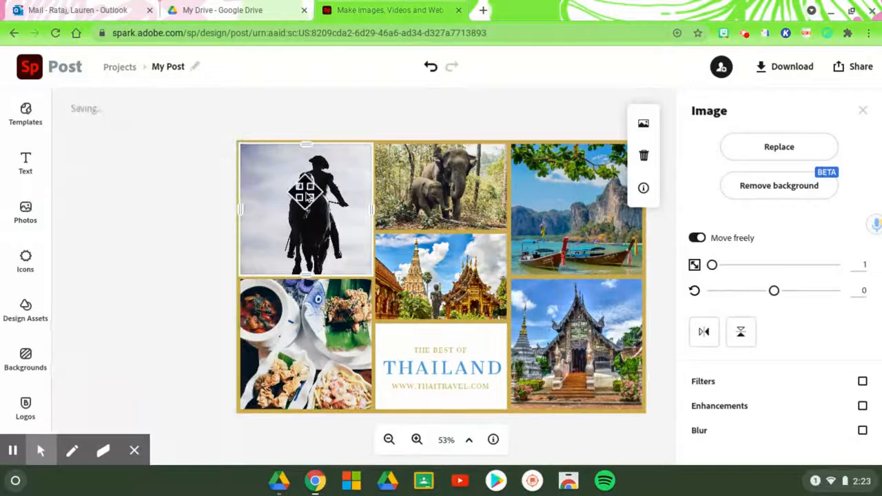
{"action": "left_click_drag", "start_coordinate": [304, 193], "coordinate": [301, 191]}
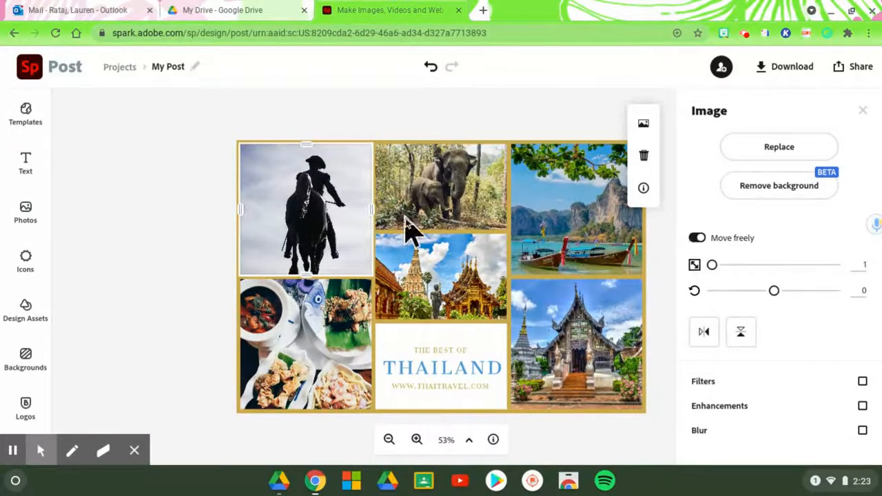
{"action": "left_click", "coordinate": [862, 111]}
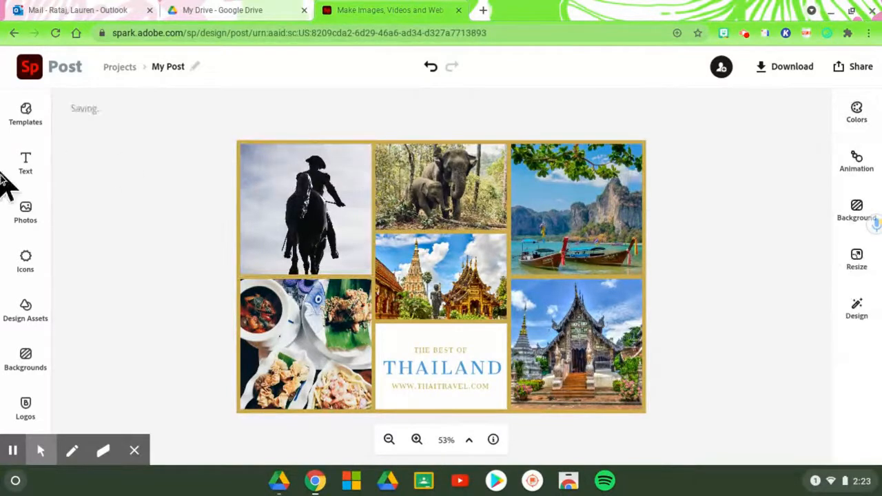
Step: Change the THAILAND heading in the collage's text cell to "American Revolution"
{"action": "left_click", "coordinate": [444, 361]}
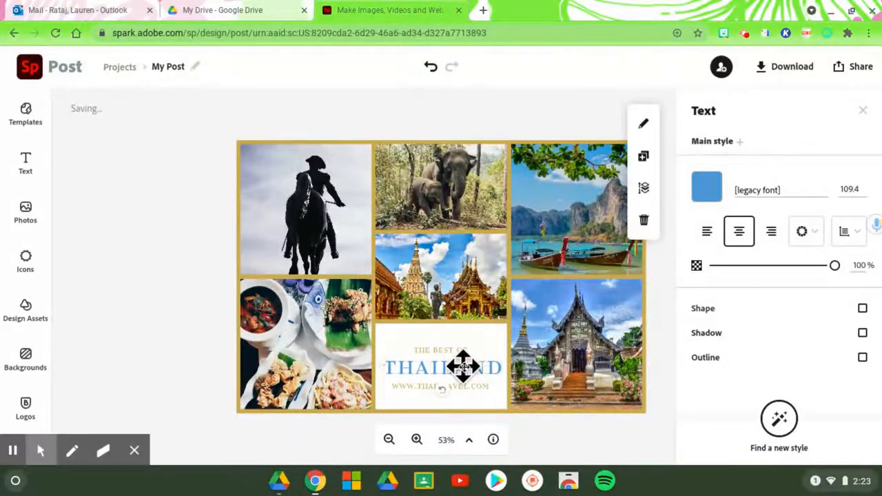
{"action": "double_click", "coordinate": [463, 367]}
{"action": "key", "text": "BackSpace"}
{"action": "key", "text": "BackSpace"}
{"action": "key", "text": "BackSpace"}
{"action": "key", "text": "BackSpace"}
{"action": "key", "text": "BackSpace"}
{"action": "key", "text": "BackSpace"}
{"action": "key", "text": "BackSpace"}
{"action": "key", "text": "BackSpace"}
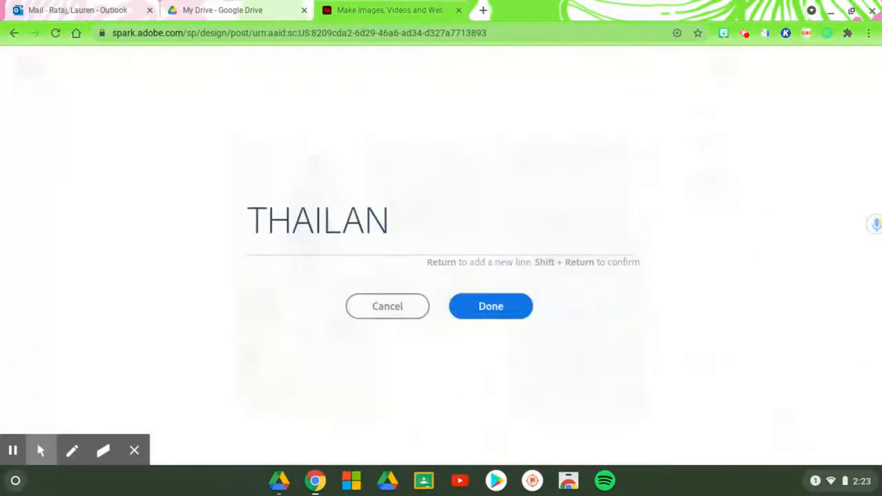
{"action": "type", "text": "AMer"}
{"action": "key", "text": "BackSpace"}
{"action": "key", "text": "BackSpace"}
{"action": "key", "text": "BackSpace"}
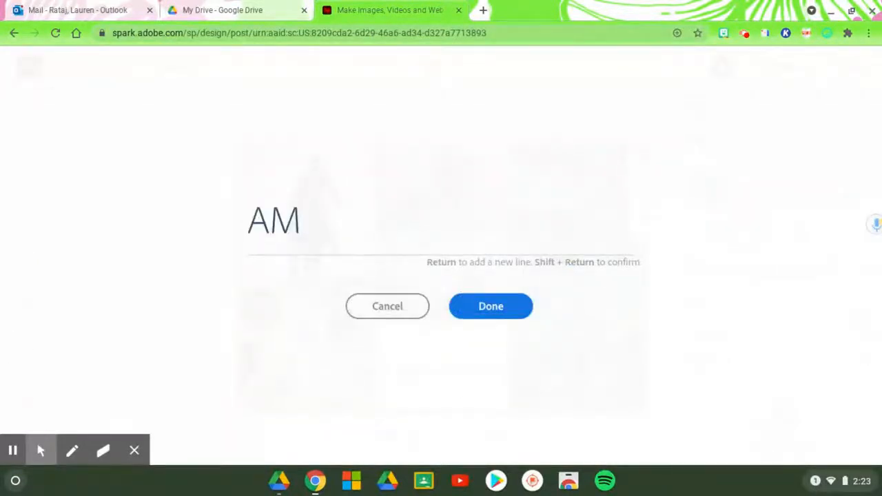
{"action": "type", "text": "merican Revolution"}
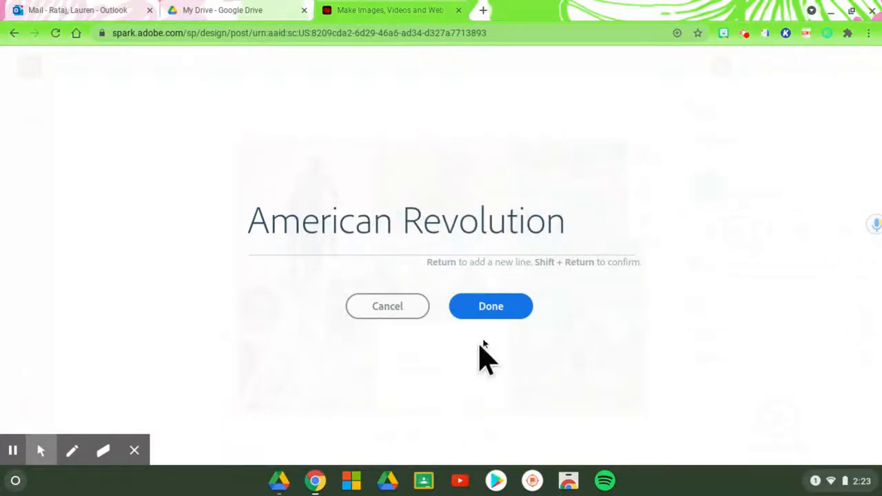
{"action": "left_click", "coordinate": [490, 311]}
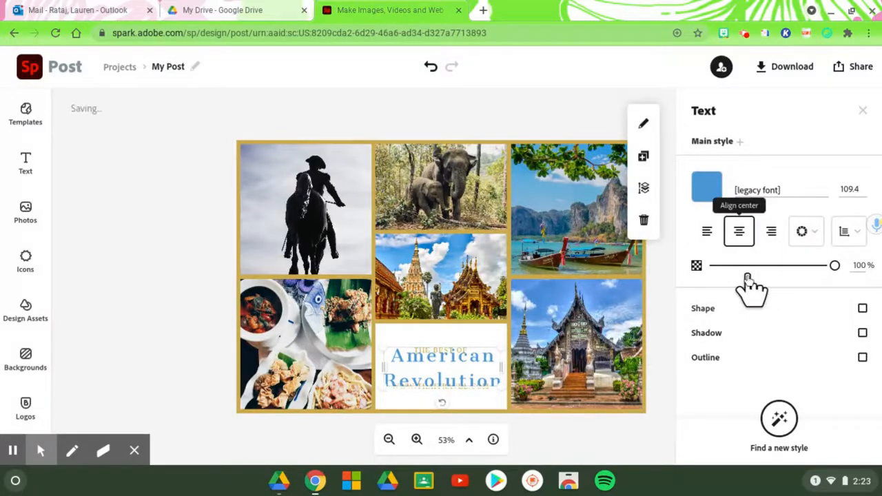
Step: Set the font size of the "American Revolution" heading to 60 and finish editing the text
{"action": "left_click", "coordinate": [858, 190]}
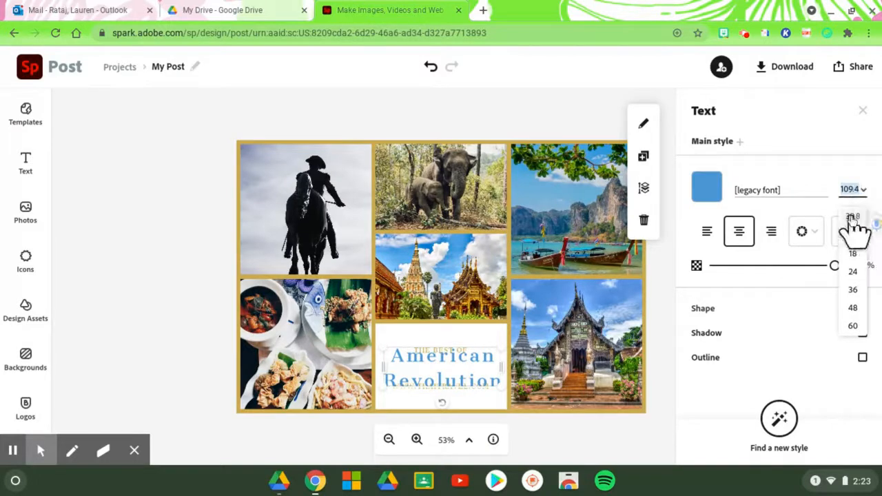
{"action": "left_click", "coordinate": [853, 218]}
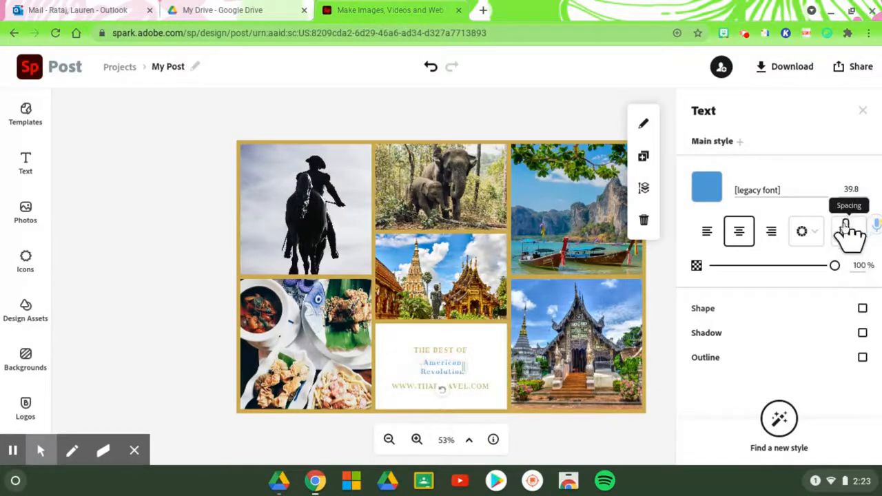
{"action": "left_click", "coordinate": [851, 188]}
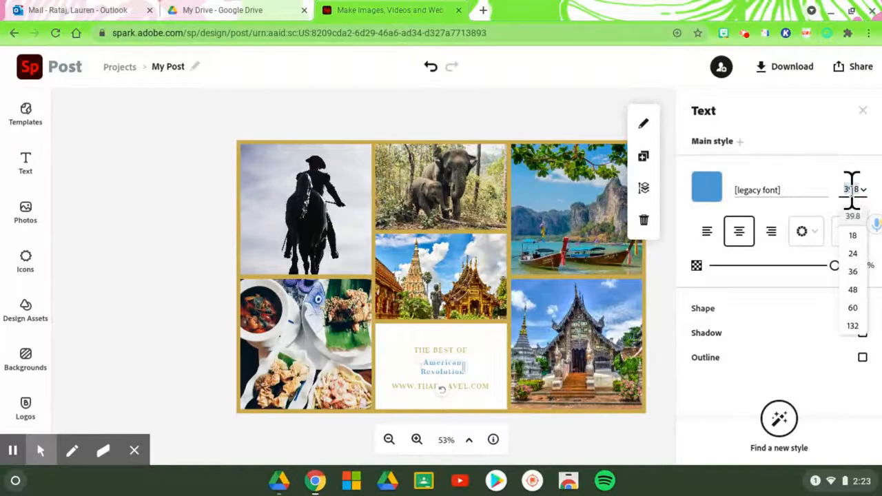
{"action": "left_click", "coordinate": [853, 289]}
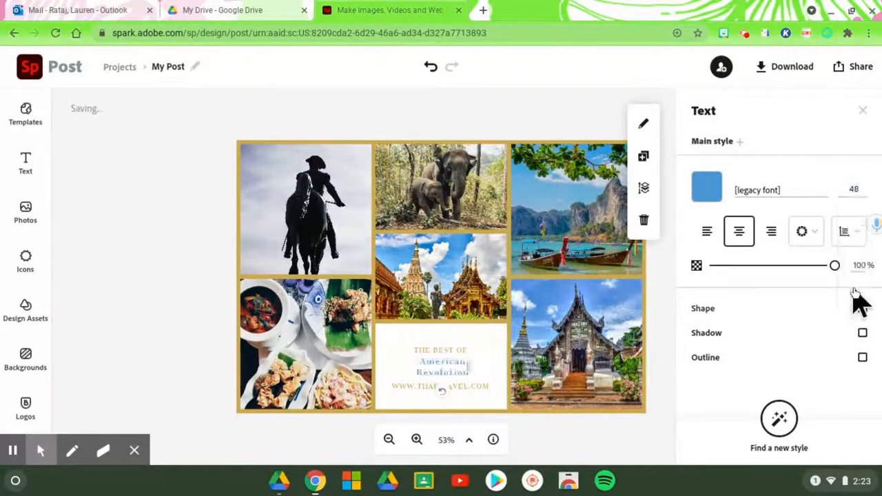
{"action": "left_click", "coordinate": [854, 190]}
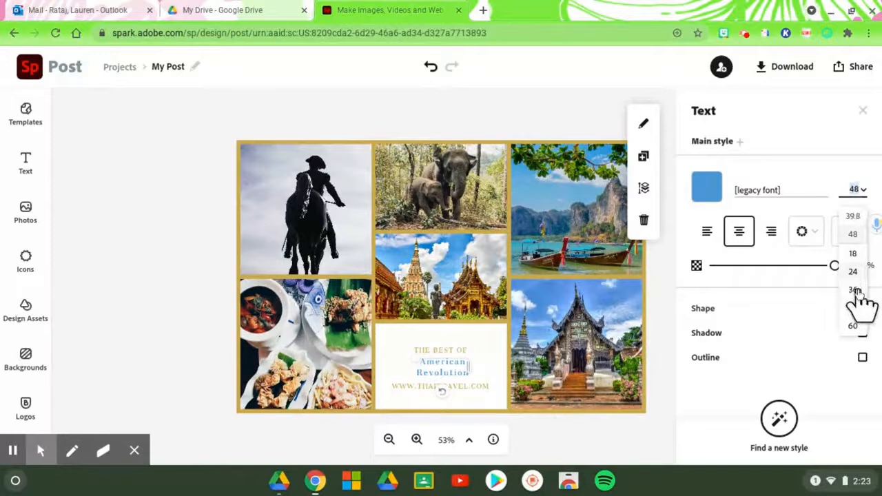
{"action": "left_click", "coordinate": [853, 325]}
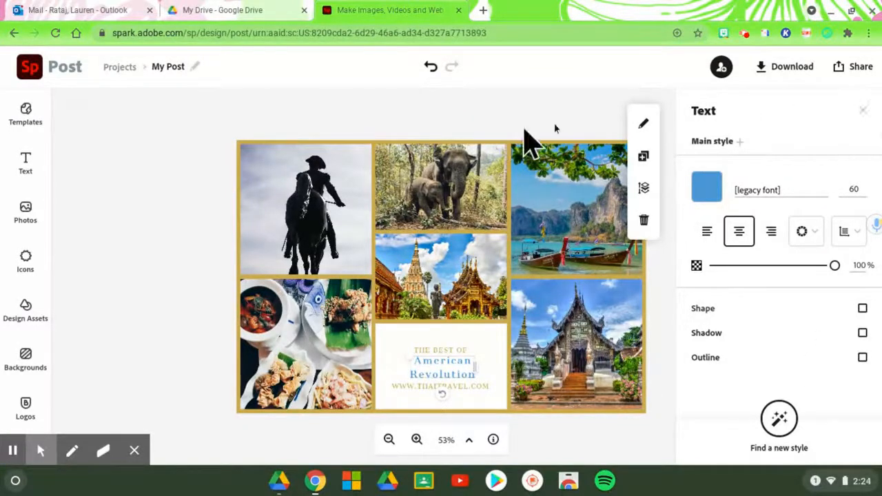
{"action": "left_click", "coordinate": [863, 112]}
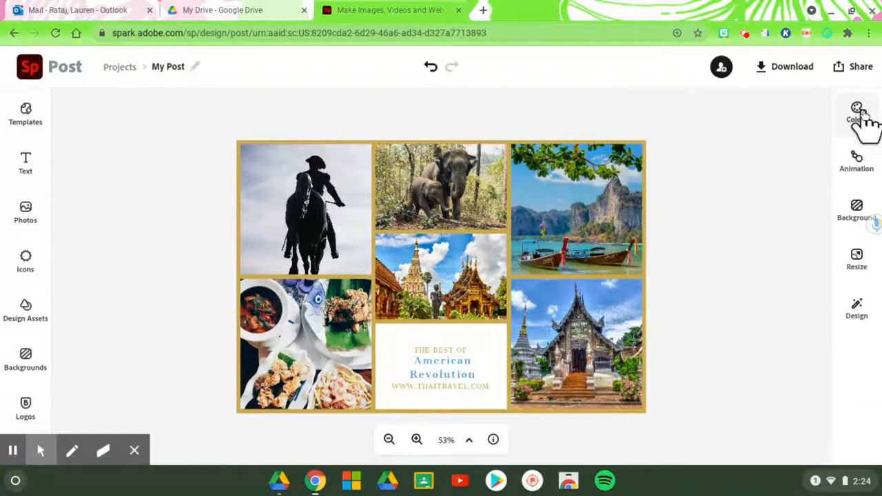
Step: Look through the text templates and the photo upload sources, including Google Drive and Images, without adding anything
{"action": "left_click", "coordinate": [27, 164]}
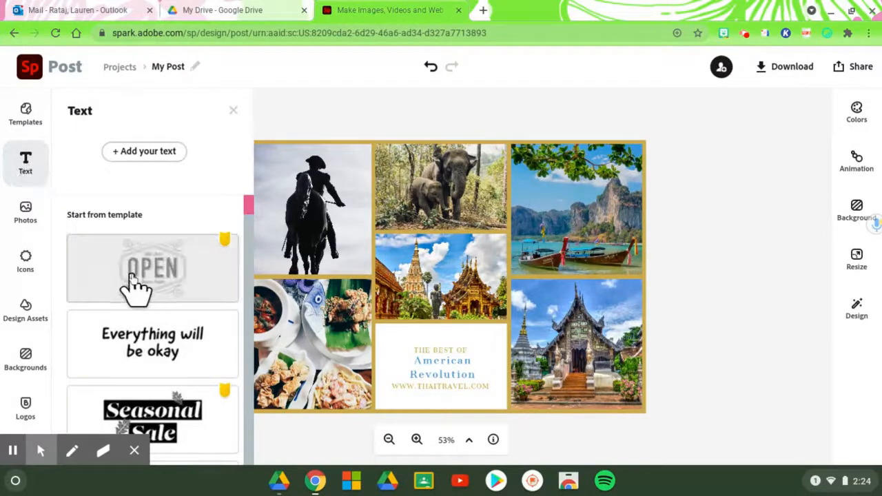
{"action": "scroll", "coordinate": [134, 291], "scroll_direction": "down", "scroll_amount": 2}
{"action": "scroll", "coordinate": [138, 290], "scroll_direction": "up", "scroll_amount": 2}
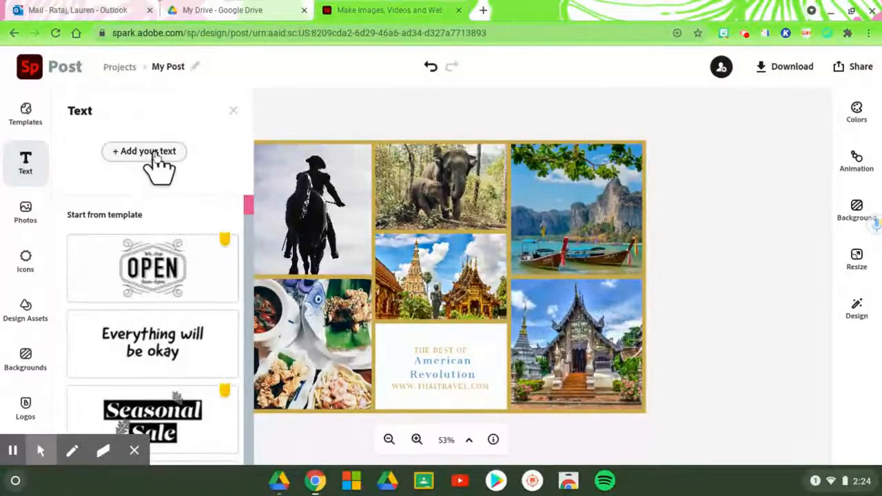
{"action": "left_click", "coordinate": [24, 218]}
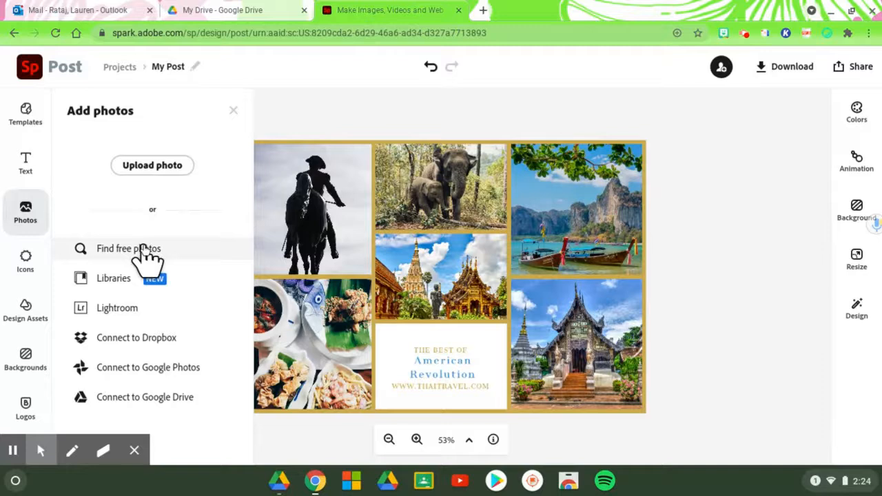
{"action": "left_click", "coordinate": [158, 164]}
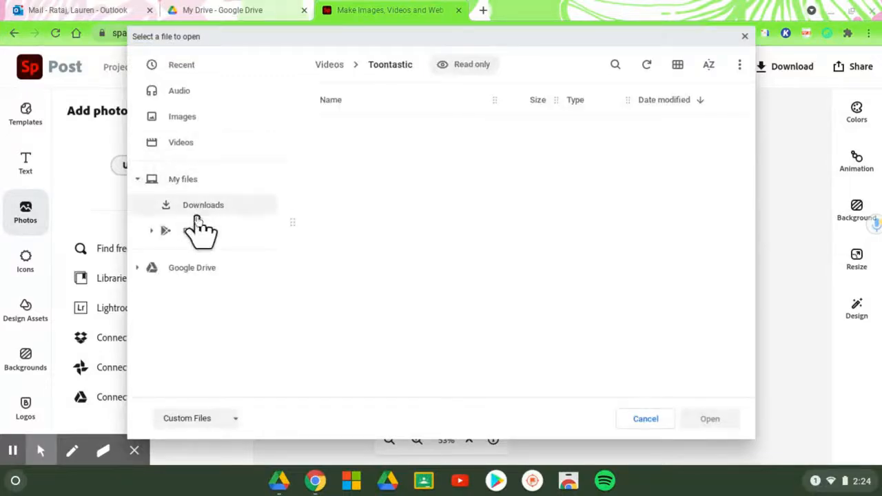
{"action": "left_click", "coordinate": [186, 268]}
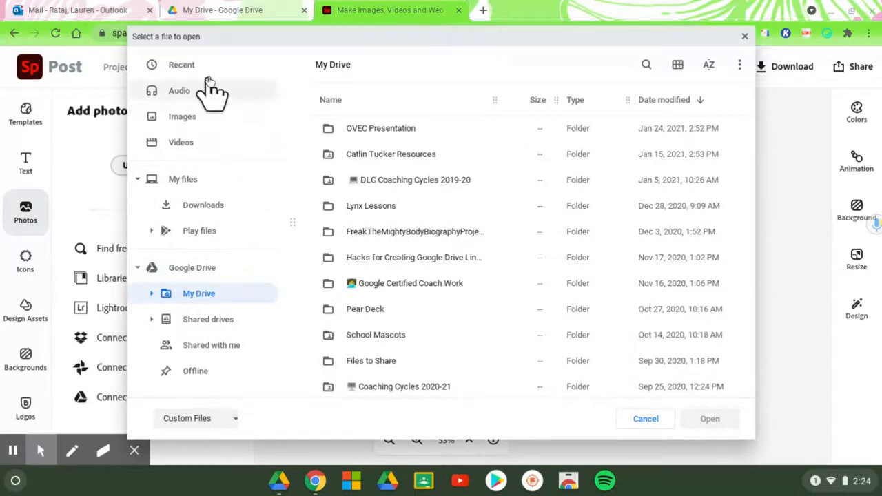
{"action": "left_click", "coordinate": [202, 118]}
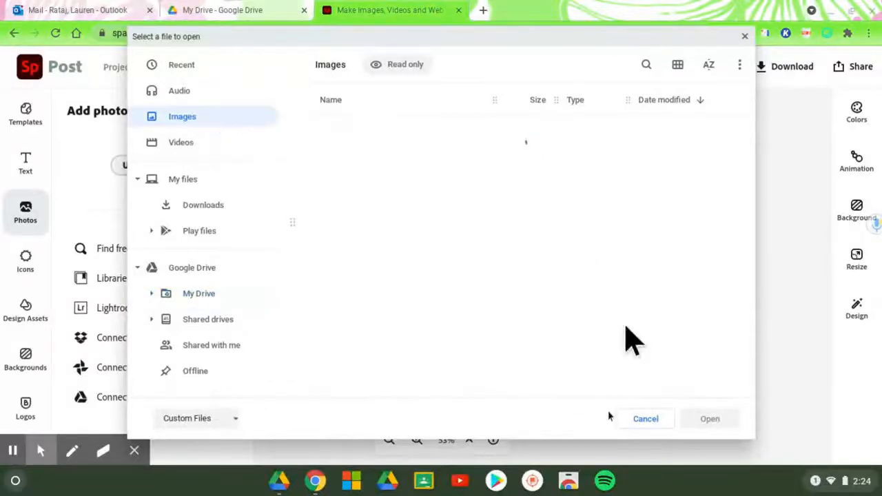
{"action": "left_click", "coordinate": [638, 420]}
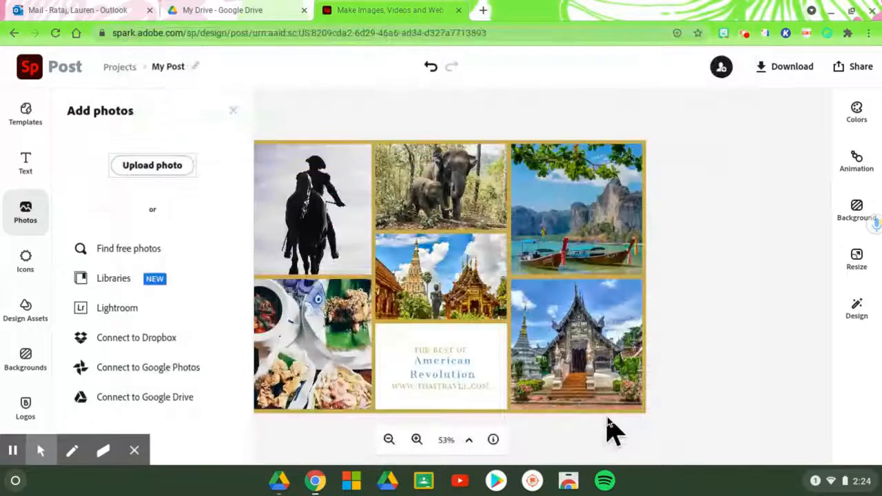
Step: Browse the arrow icons and the background collections such as Glitter, Plaid and Geometric
{"action": "left_click", "coordinate": [28, 260]}
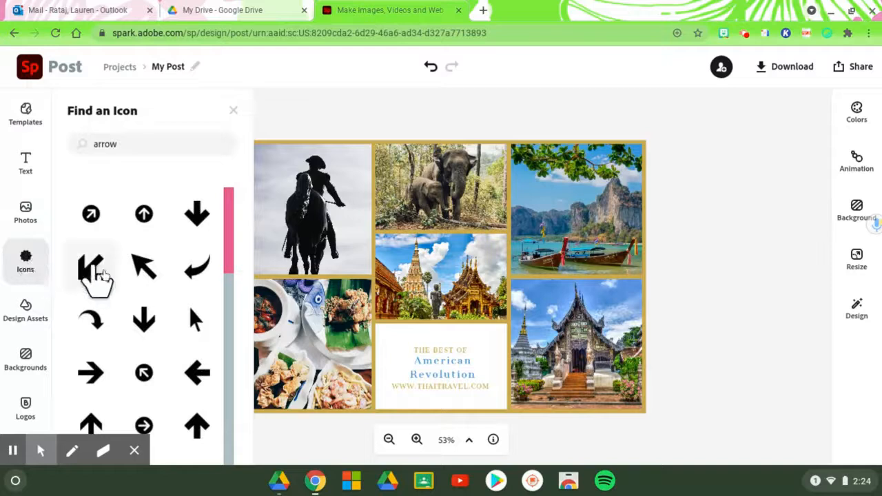
{"action": "scroll", "coordinate": [169, 292], "scroll_direction": "down", "scroll_amount": 10}
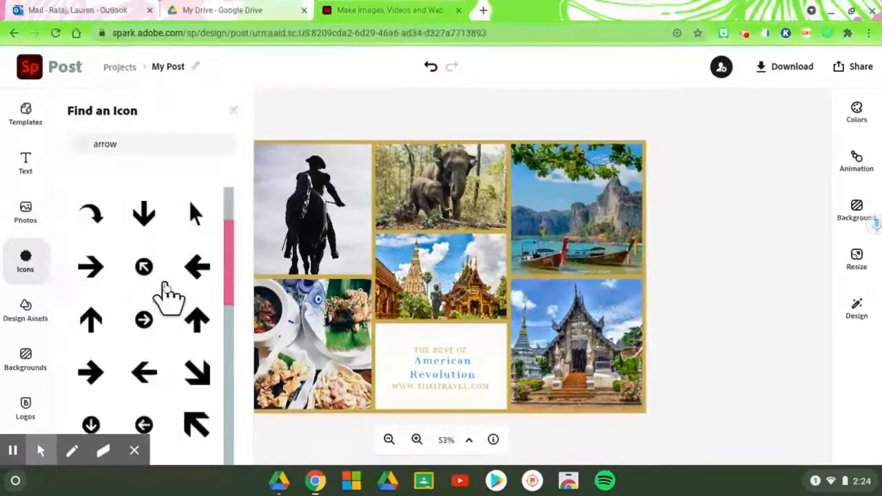
{"action": "scroll", "coordinate": [169, 296], "scroll_direction": "up", "scroll_amount": 10}
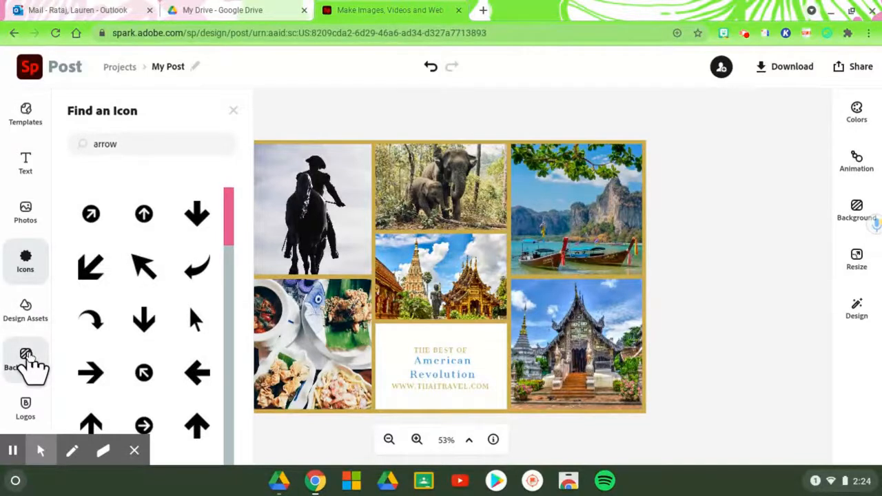
{"action": "left_click", "coordinate": [27, 357]}
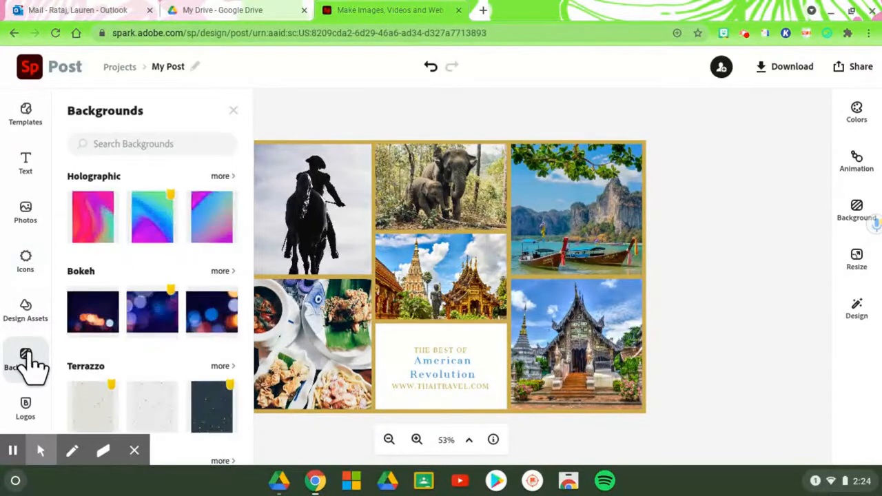
{"action": "scroll", "coordinate": [150, 272], "scroll_direction": "down", "scroll_amount": 10}
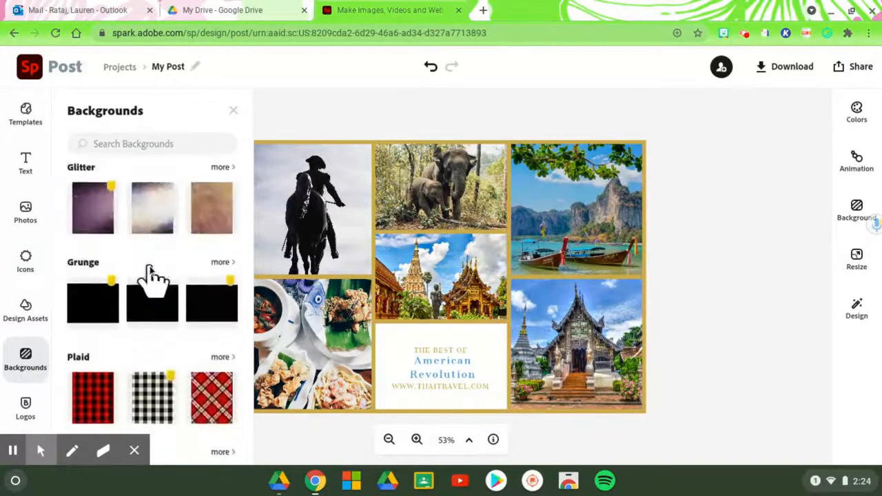
{"action": "scroll", "coordinate": [153, 275], "scroll_direction": "down", "scroll_amount": 5}
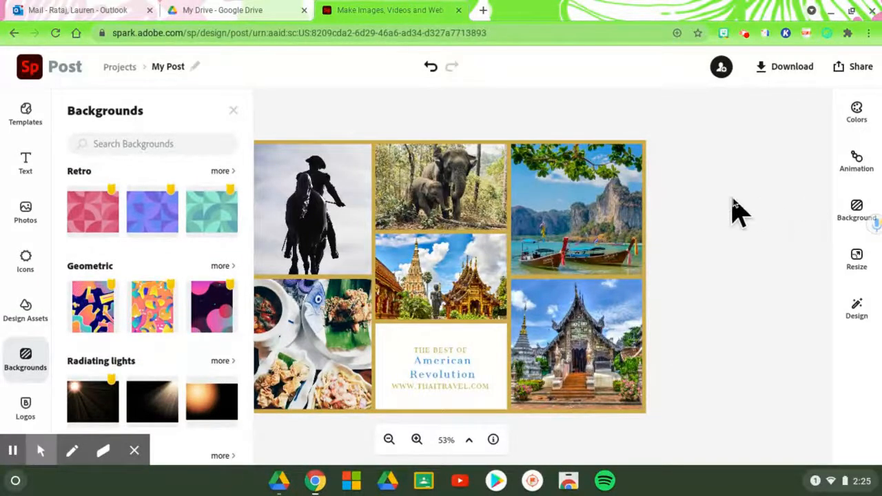
{"action": "left_click", "coordinate": [230, 110]}
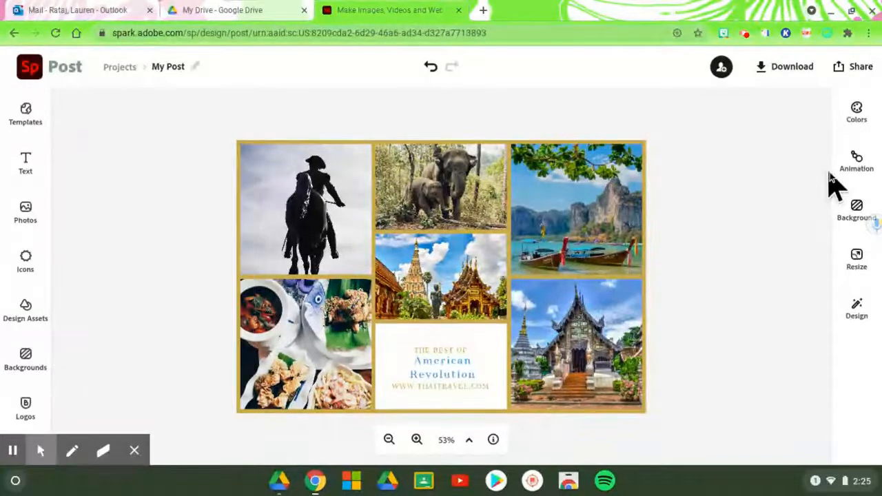
Step: Apply the decorative green-to-cream color palette to the collage and check the available animation options
{"action": "left_click", "coordinate": [856, 118]}
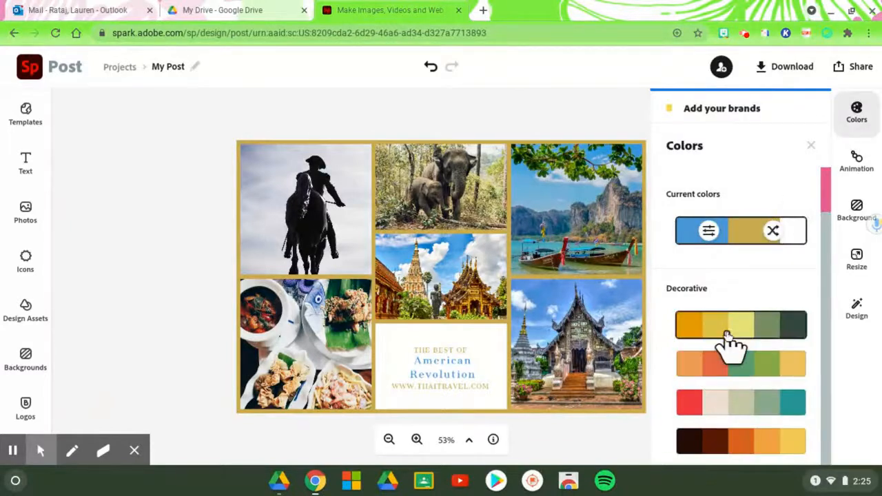
{"action": "scroll", "coordinate": [729, 331], "scroll_direction": "down", "scroll_amount": 5}
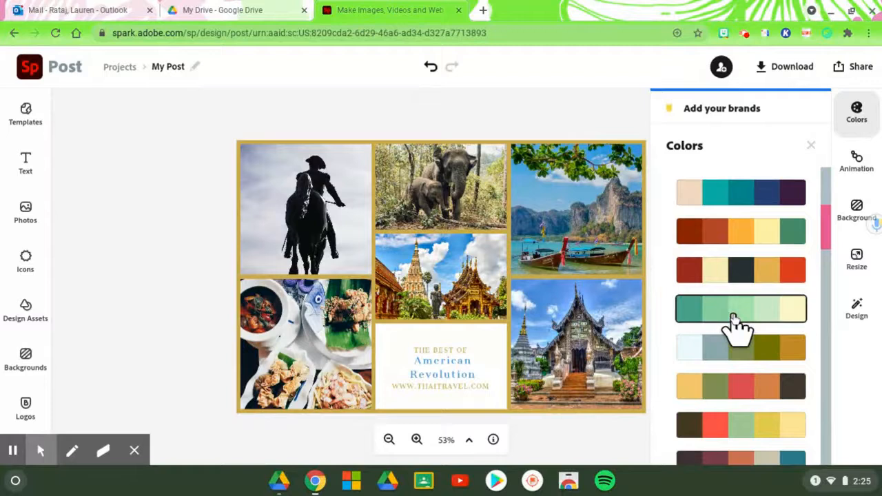
{"action": "left_click", "coordinate": [733, 318]}
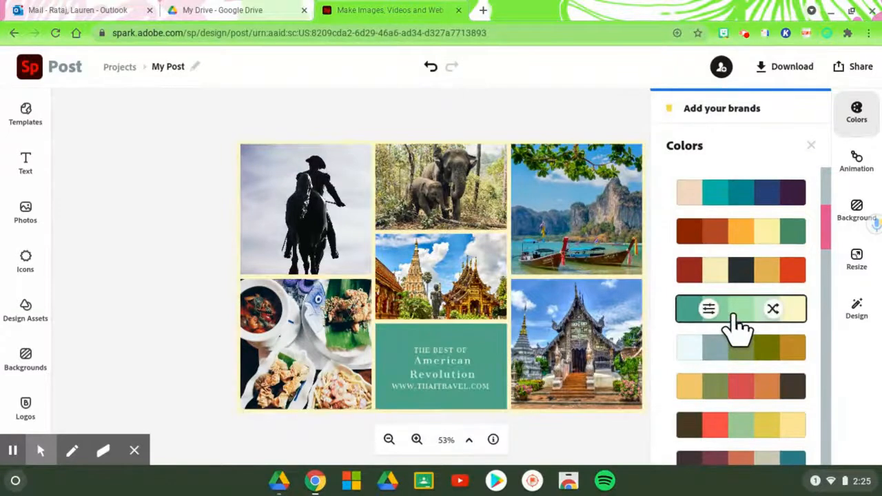
{"action": "left_click", "coordinate": [811, 147]}
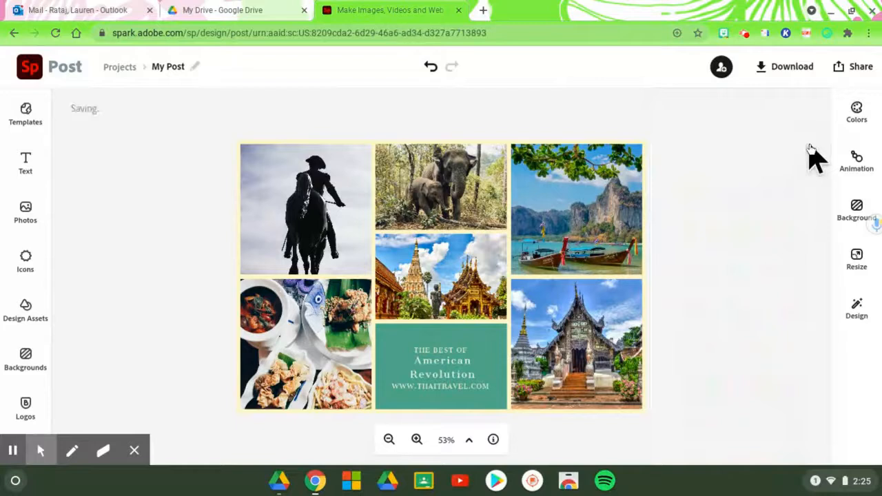
{"action": "left_click", "coordinate": [857, 162]}
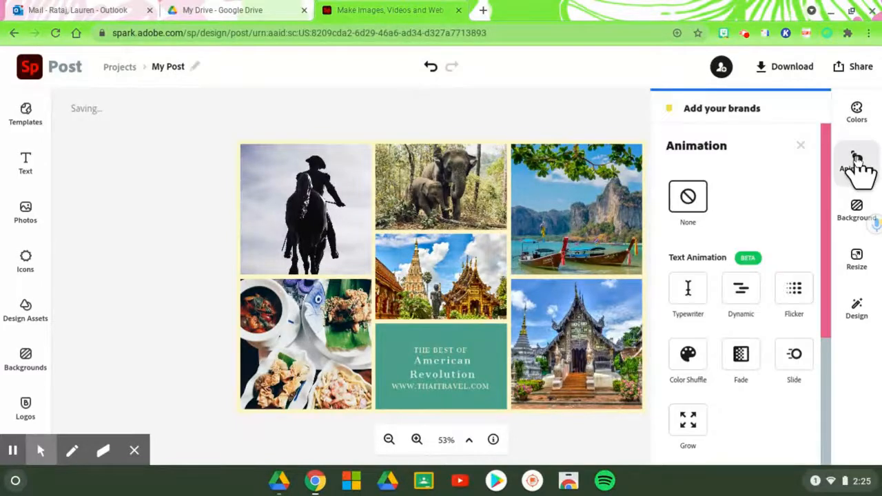
{"action": "left_click", "coordinate": [801, 148]}
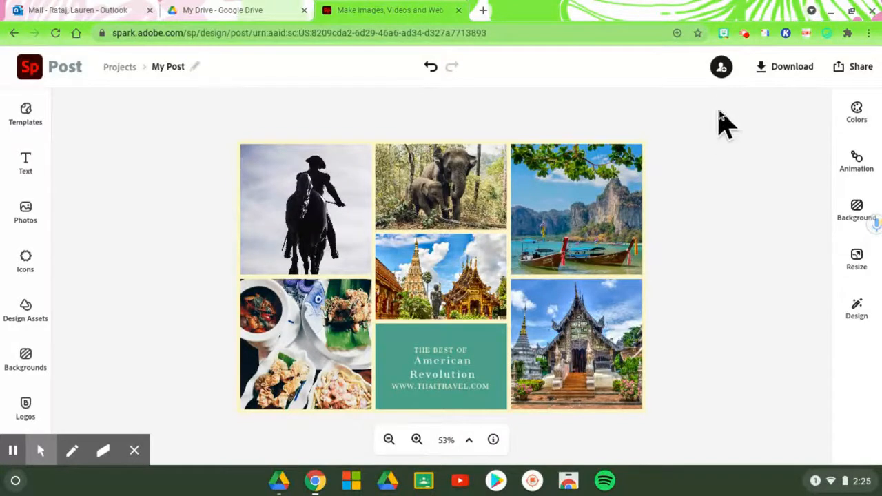
Step: Publish the collage and generate a shareable link for it
{"action": "left_click", "coordinate": [790, 72]}
{"action": "left_click", "coordinate": [856, 69]}
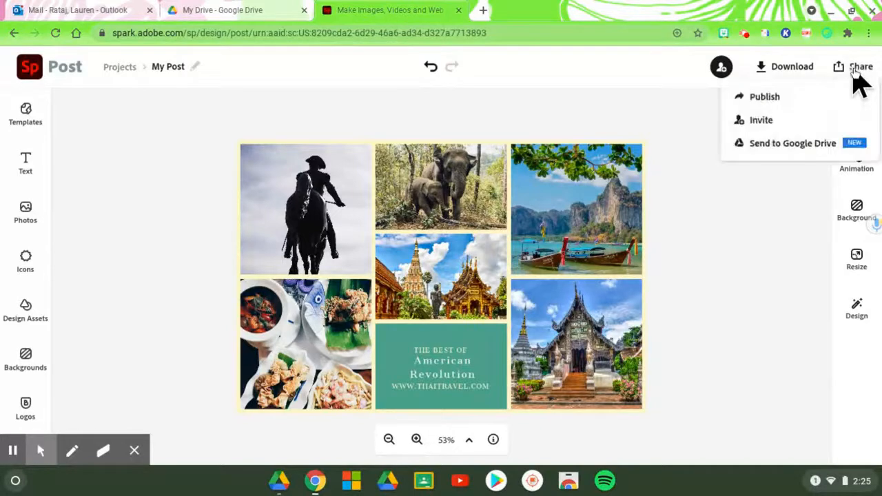
{"action": "left_click", "coordinate": [770, 100]}
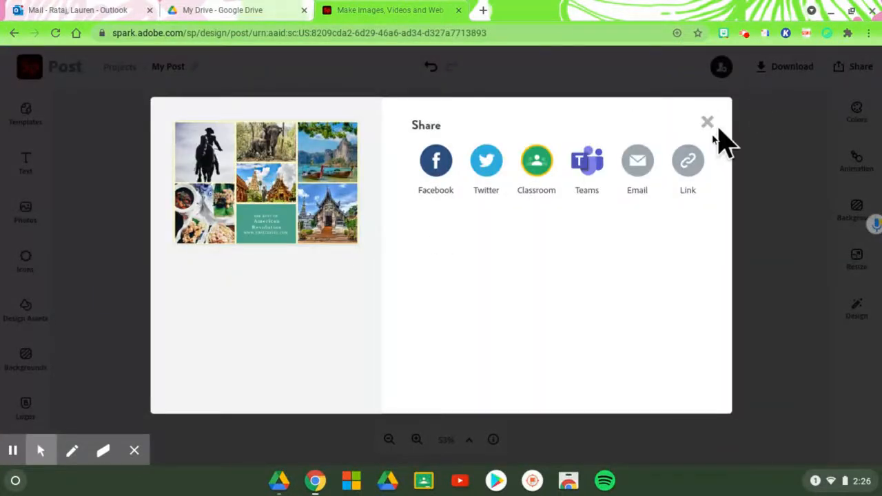
{"action": "left_click", "coordinate": [689, 171]}
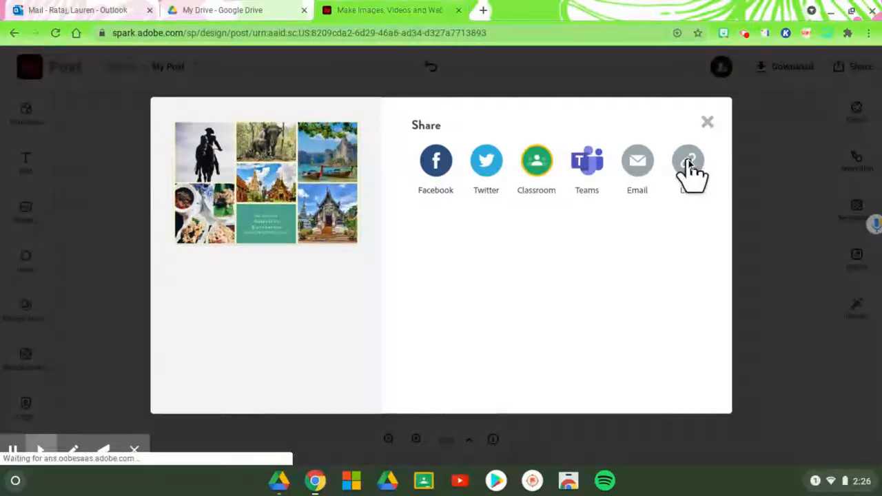
{"action": "left_click", "coordinate": [689, 169]}
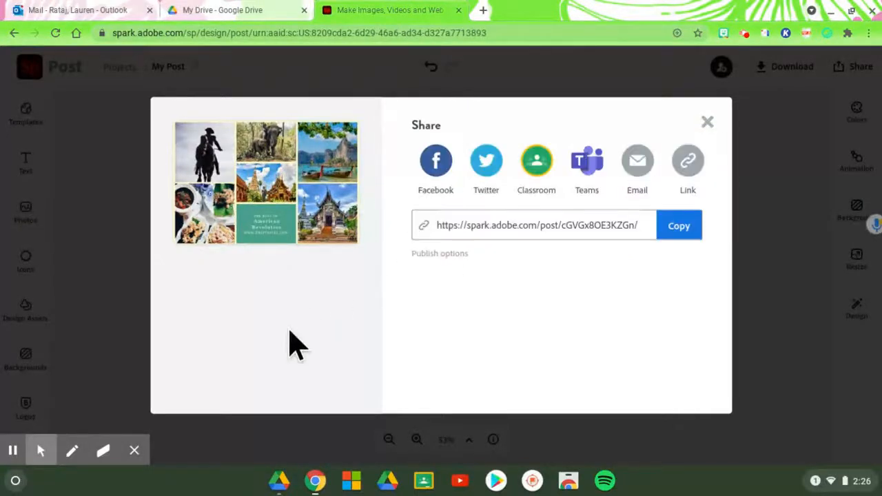
{"action": "left_click", "coordinate": [14, 450]}
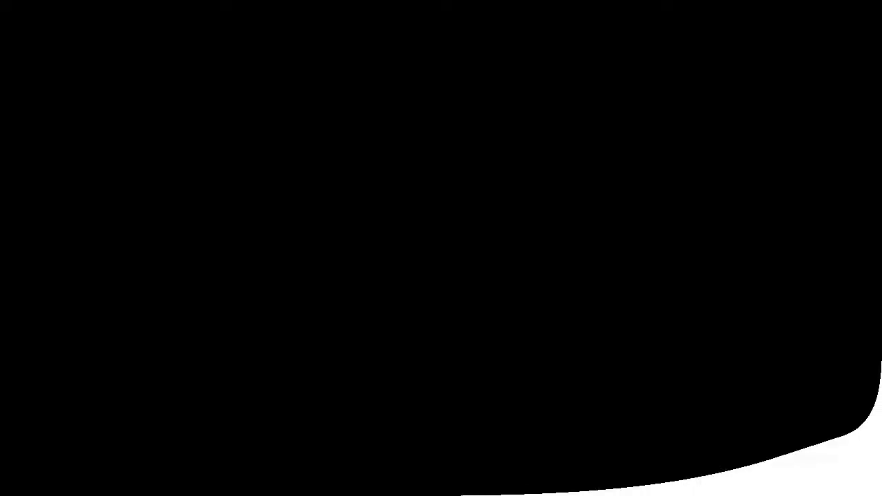